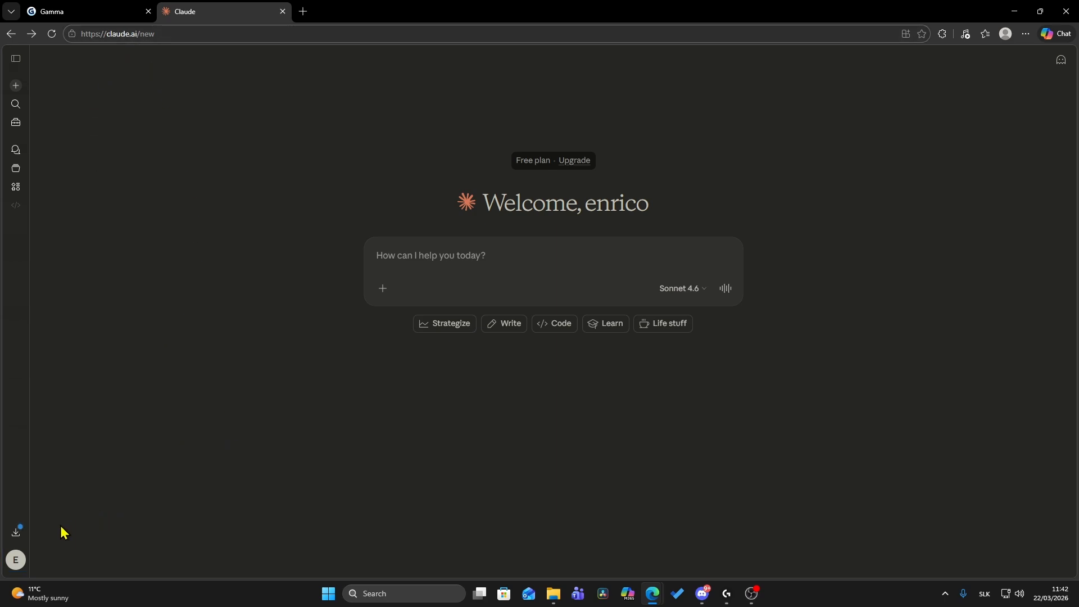
- Open the connector directory from the account's Connectors settings
{"action": "left_click", "coordinate": [17, 565]}
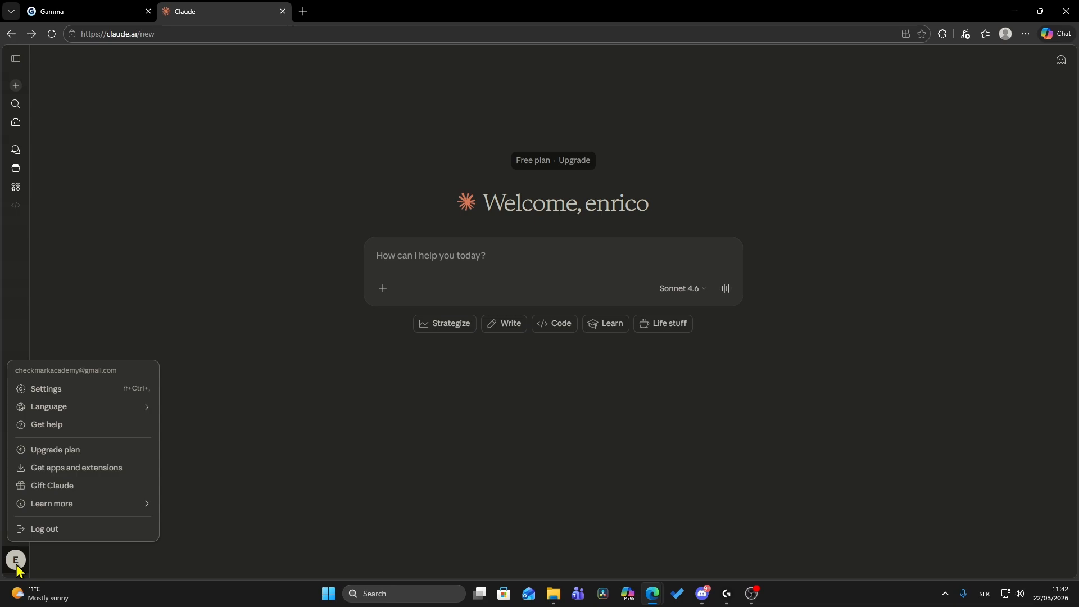
{"action": "left_click", "coordinate": [54, 389]}
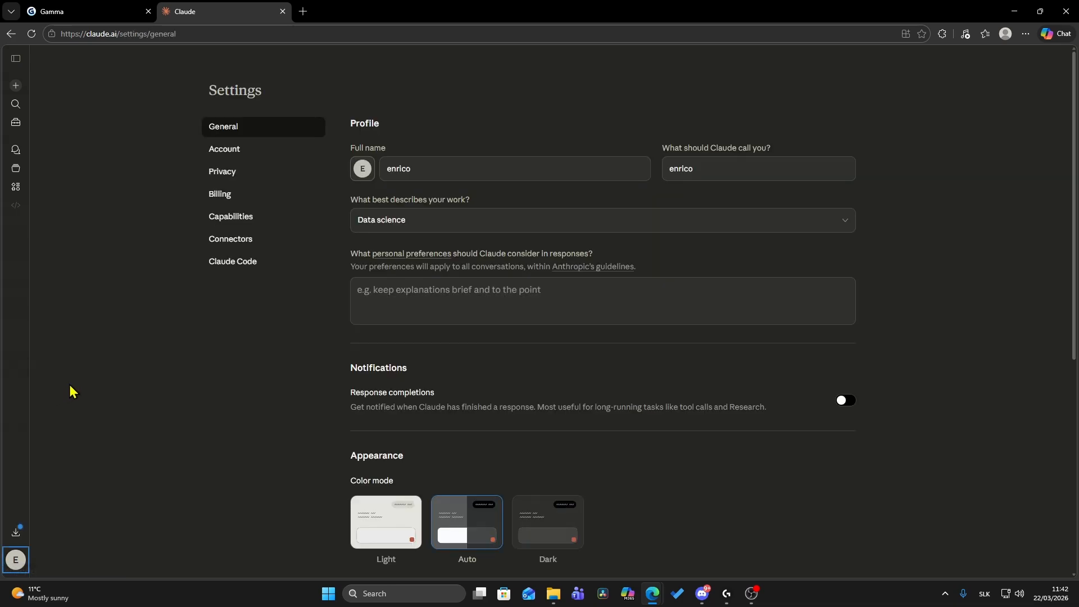
{"action": "left_click", "coordinate": [252, 246]}
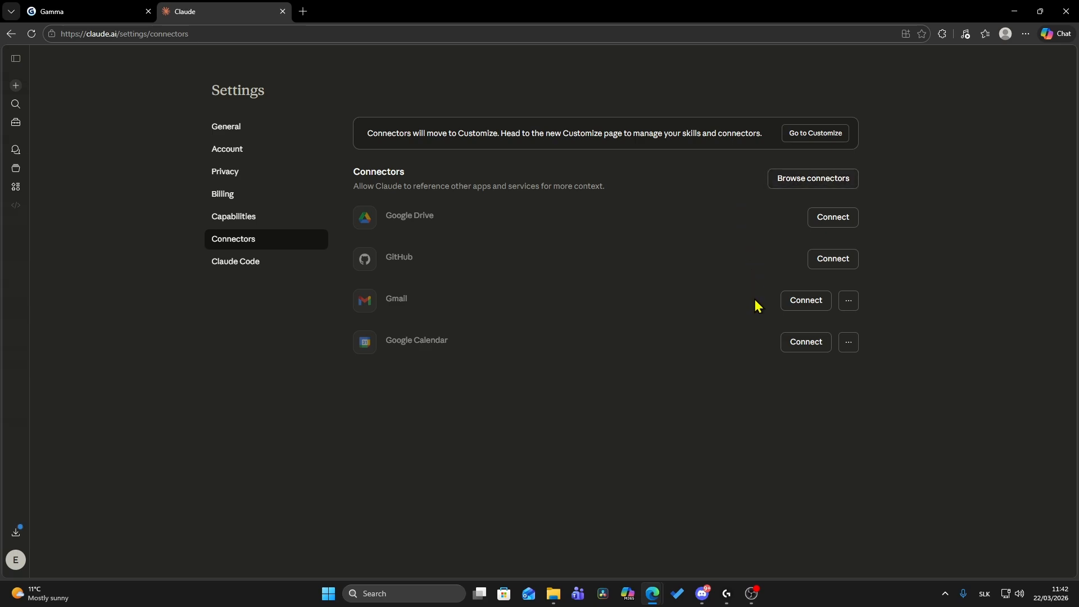
{"action": "left_click", "coordinate": [797, 185]}
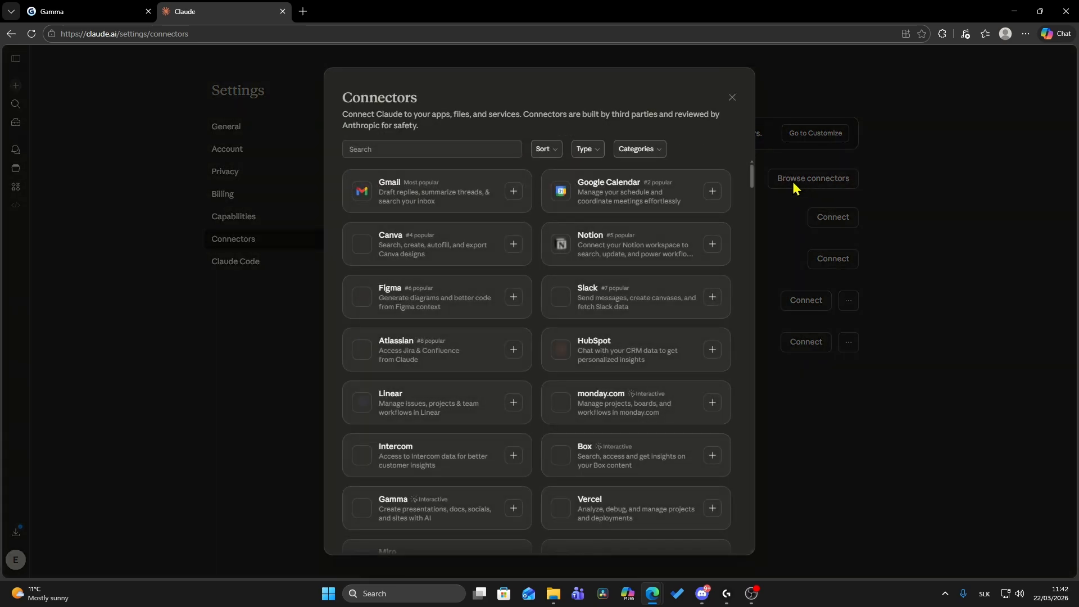
- Search the connector directory for "gamma" and add the Gamma connector
{"action": "left_click", "coordinate": [415, 145]}
{"action": "type", "text": "gamma"}
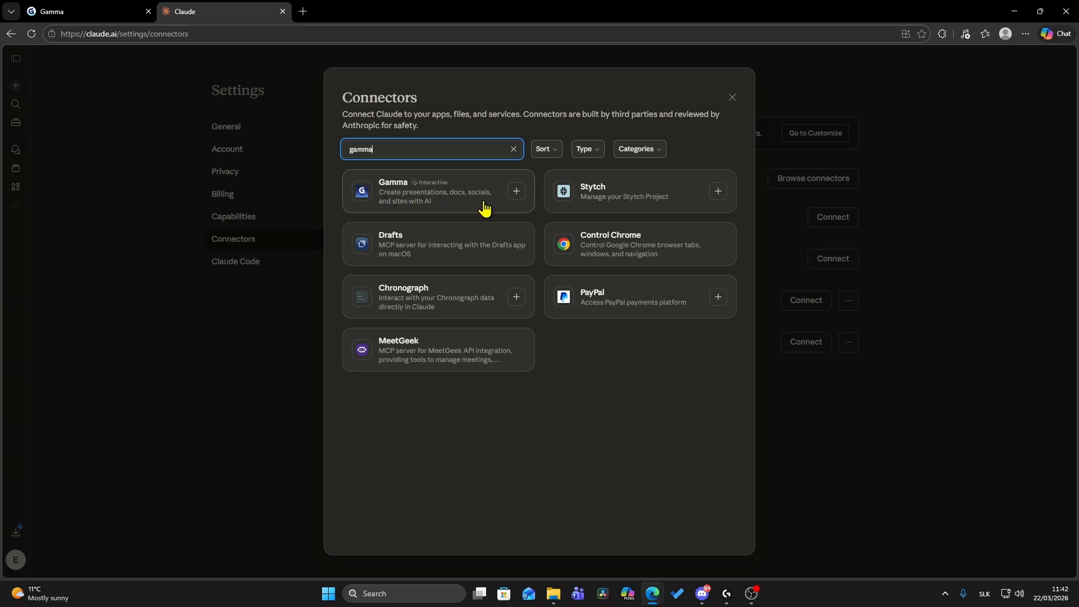
{"action": "left_click", "coordinate": [513, 194]}
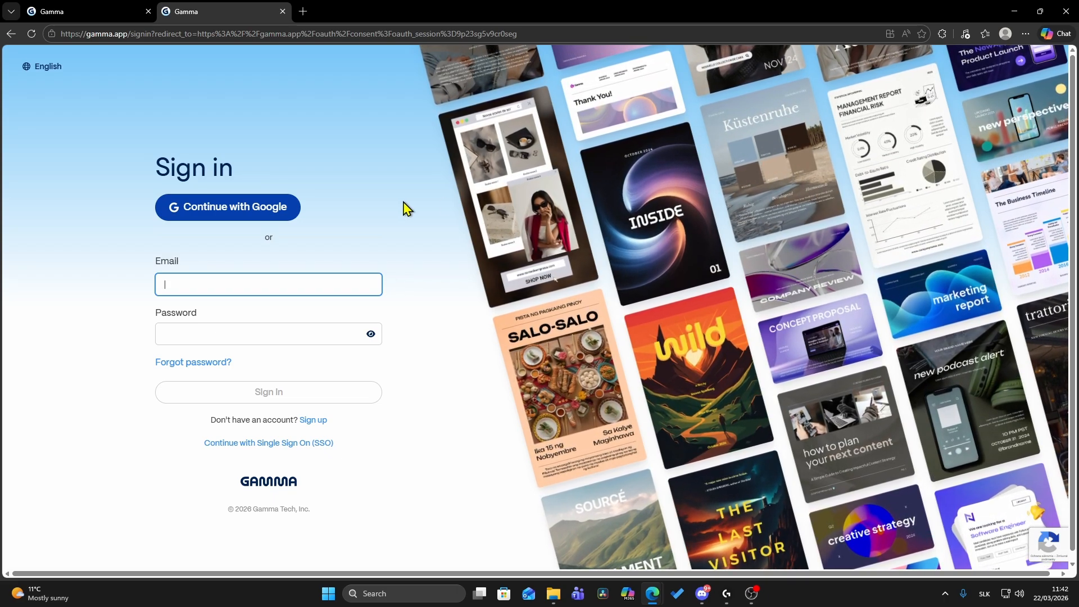
- Sign in to Gamma with Google, expand the requested permissions and allow Claude to connect to the Gamma workspace
{"action": "left_click", "coordinate": [232, 222]}
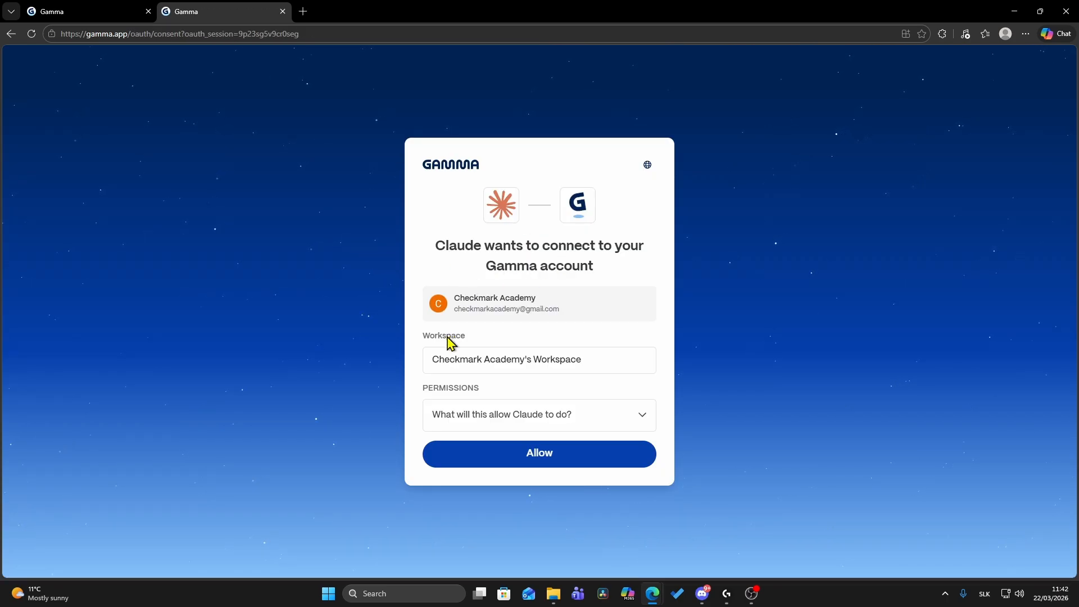
{"action": "left_click", "coordinate": [532, 420]}
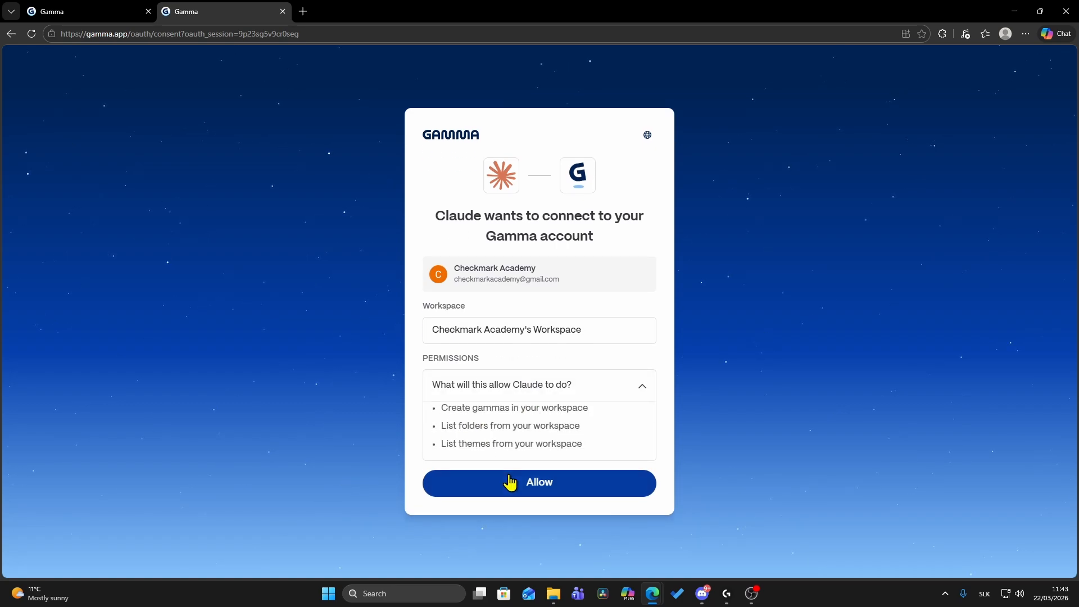
{"action": "left_click", "coordinate": [534, 482]}
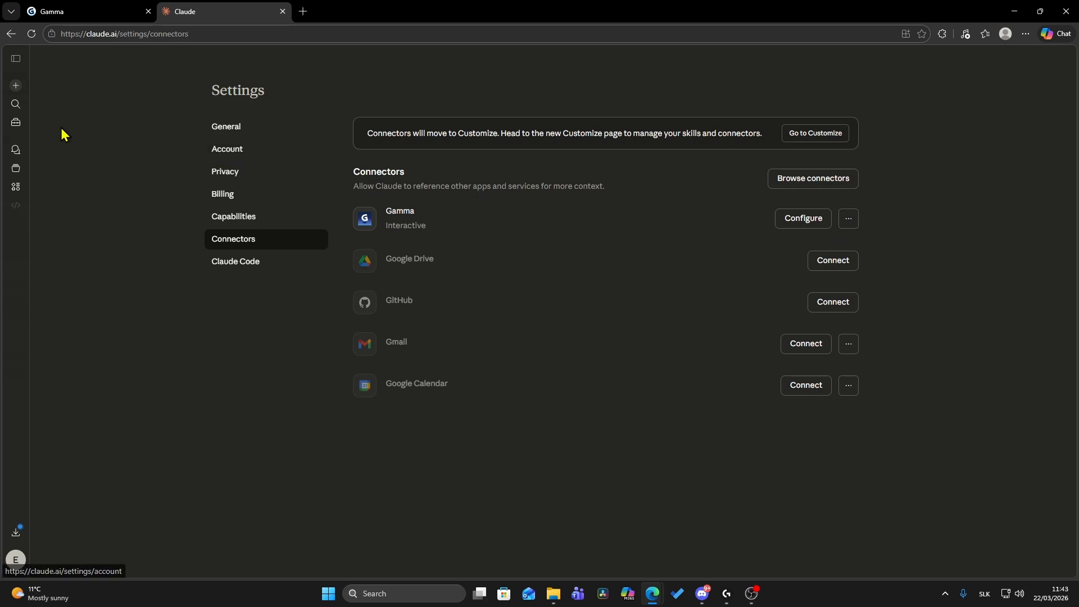
- In a new chat, request a 7-slide "How AI Is Transforming Customer Support" presentation in light colors with bullet points and web images, and always allow Get Themes
{"action": "left_click", "coordinate": [15, 87]}
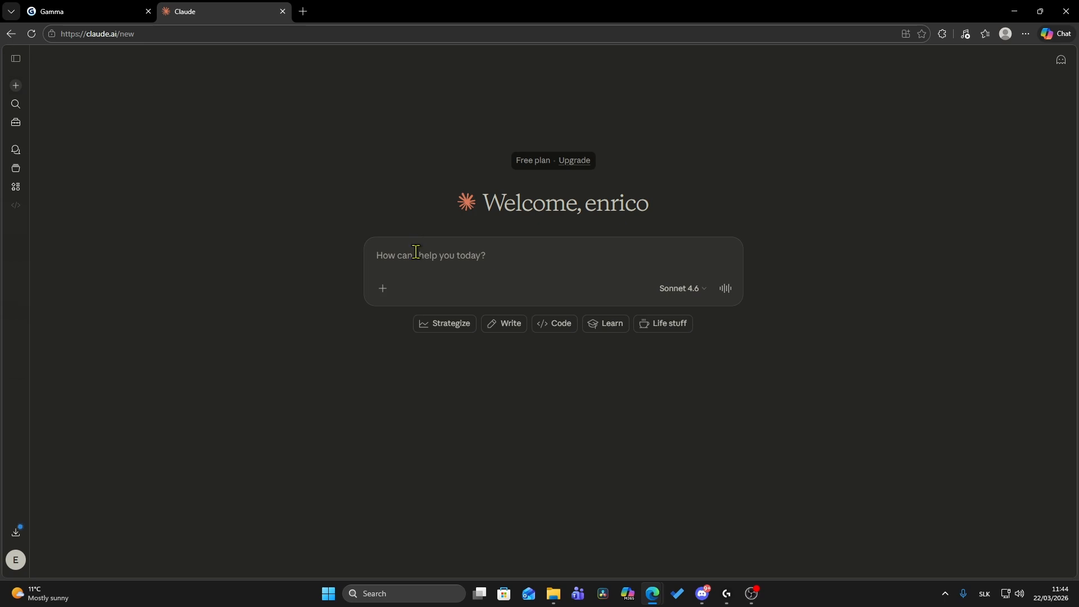
{"action": "type", "text": "Create a 7-slide presentation on \"How AI Is Transforming Customer Support.\" Use a clean, modern business theme with light colors. Keep text concise using bullet points. Include relevant web images or icons on each slide."}
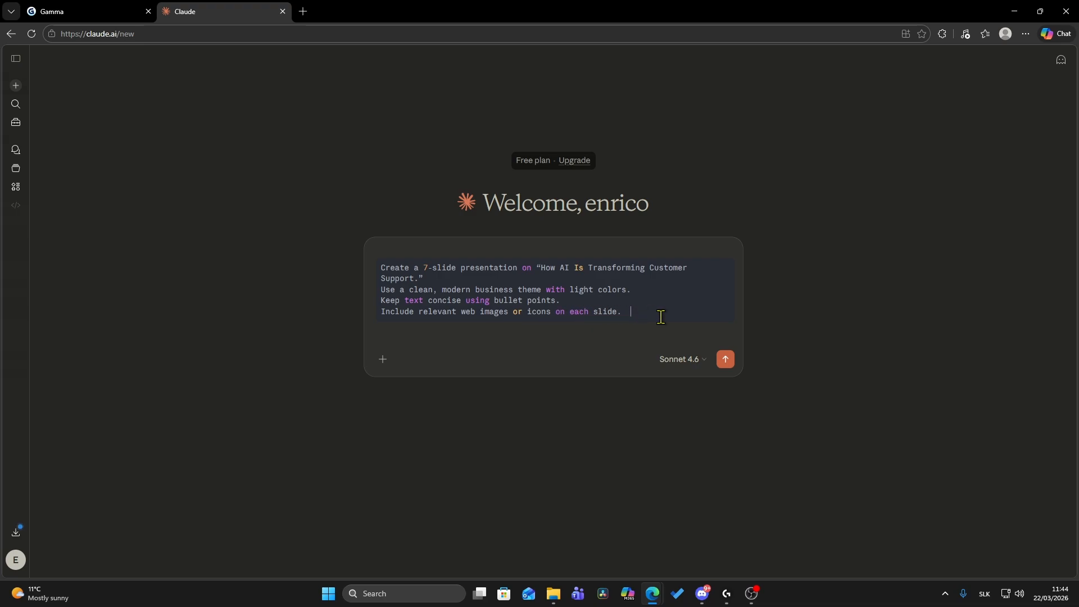
{"action": "left_click", "coordinate": [727, 361]}
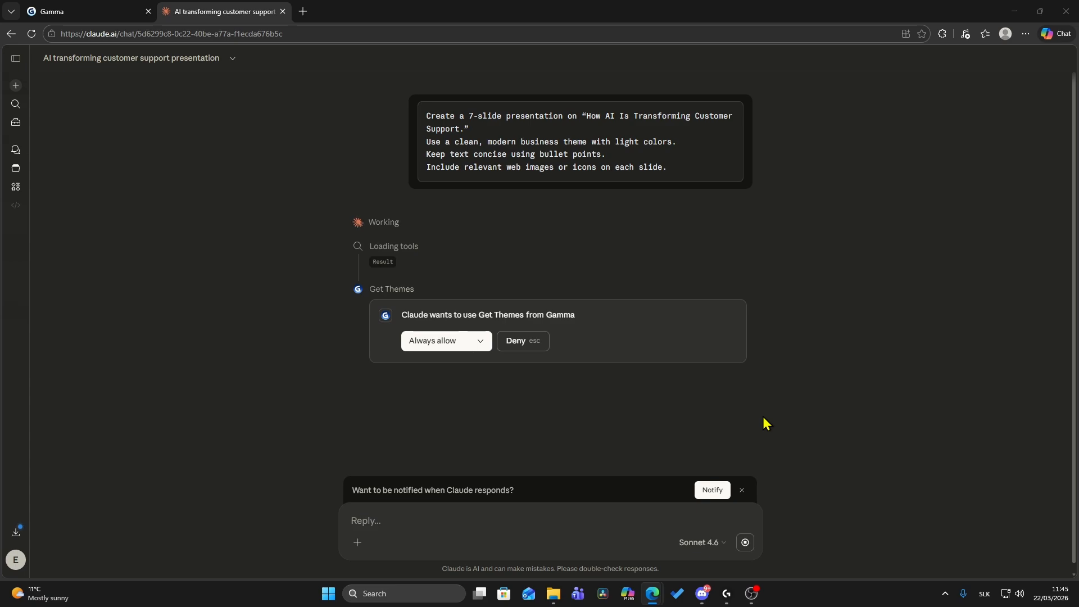
{"action": "left_click", "coordinate": [448, 349]}
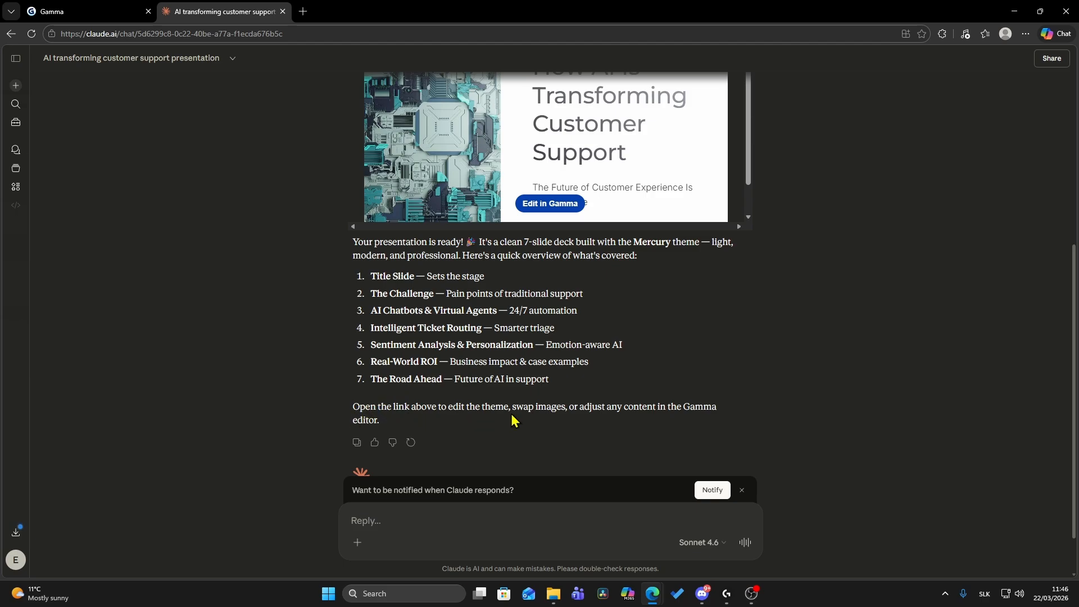
- Copy the external Gamma link of the generated presentation and open it in a new browser tab
{"action": "scroll", "coordinate": [513, 420], "scroll_direction": "up", "scroll_amount": 2}
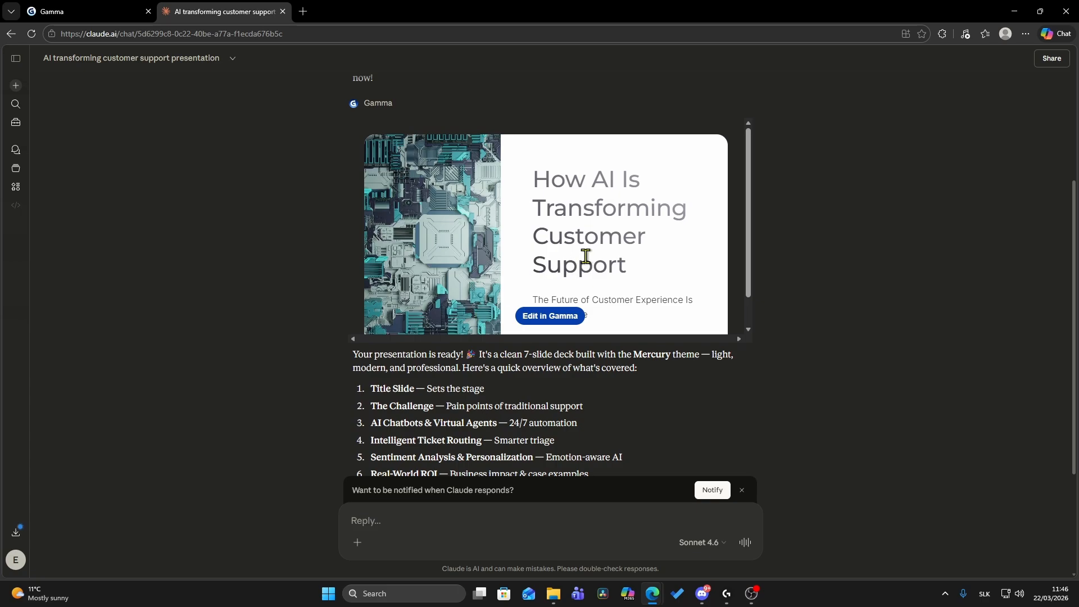
{"action": "scroll", "coordinate": [561, 286], "scroll_direction": "down", "scroll_amount": 1}
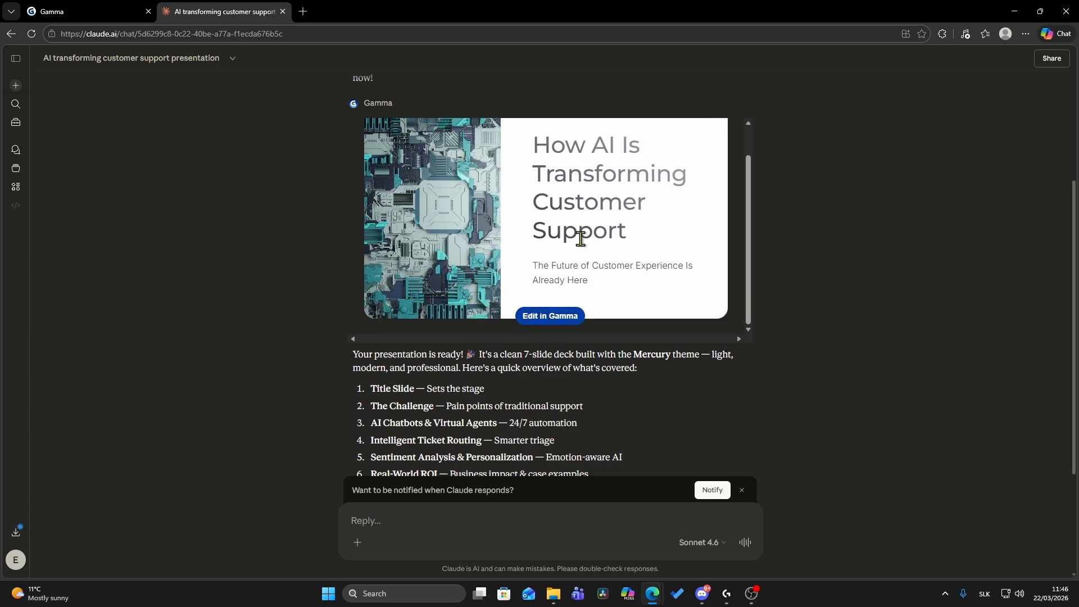
{"action": "left_click", "coordinate": [547, 323]}
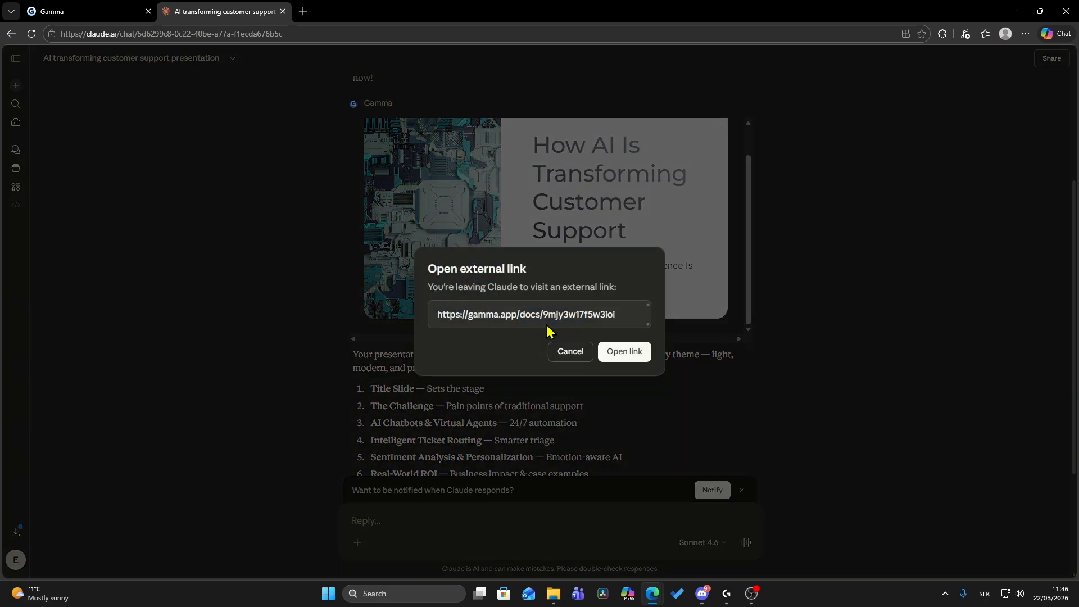
{"action": "triple_click", "coordinate": [490, 313]}
{"action": "key", "text": "ctrl+c"}
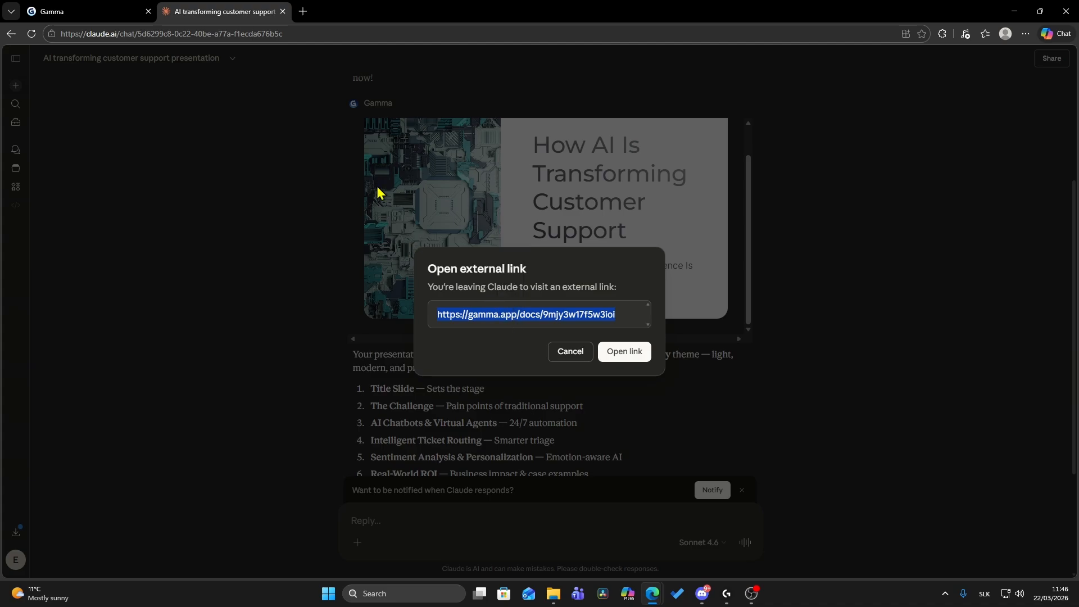
{"action": "left_click", "coordinate": [302, 17]}
{"action": "key", "text": "ctrl+v"}
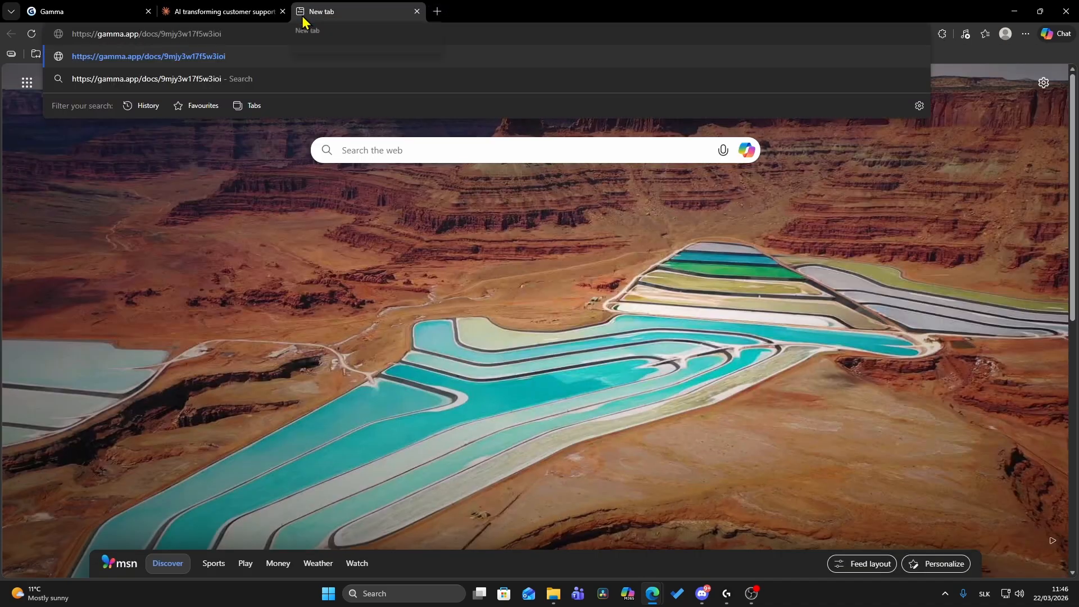
{"action": "key", "text": "Return"}
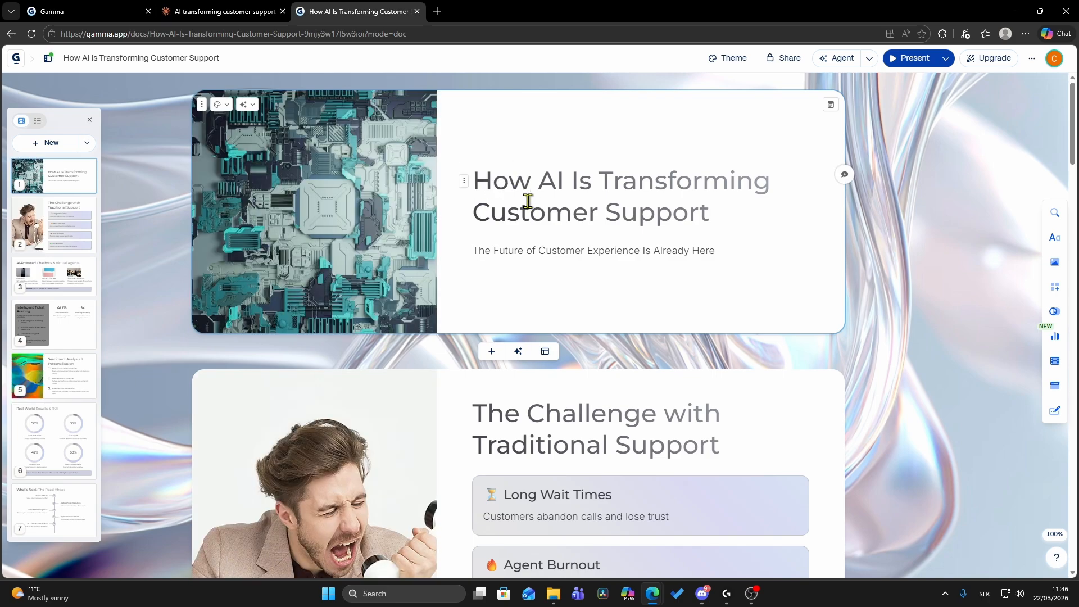
- Look through the generated deck in Gamma from the title card to the Road Ahead card, checking text and images
{"action": "scroll", "coordinate": [600, 205], "scroll_direction": "down", "scroll_amount": 3}
{"action": "scroll", "coordinate": [600, 202], "scroll_direction": "down", "scroll_amount": 1}
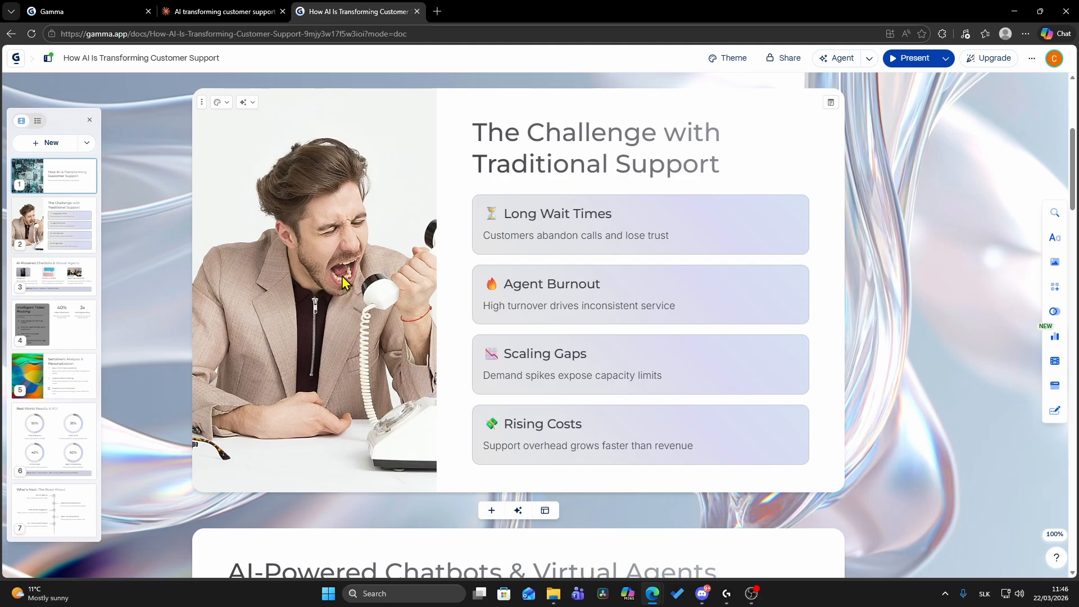
{"action": "scroll", "coordinate": [450, 265], "scroll_direction": "down", "scroll_amount": 3}
{"action": "scroll", "coordinate": [454, 257], "scroll_direction": "down", "scroll_amount": 20}
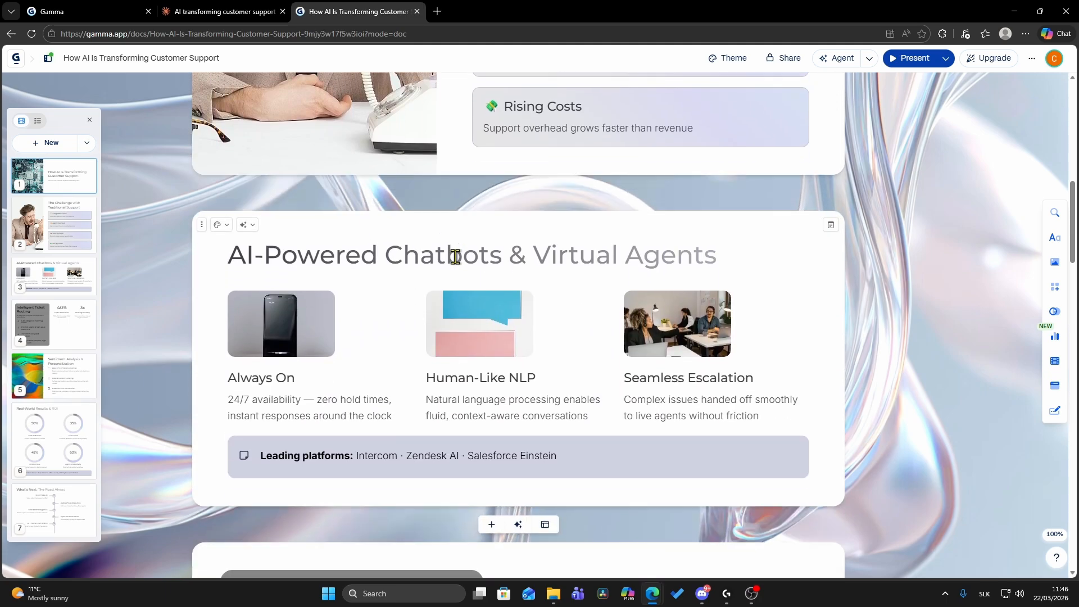
{"action": "scroll", "coordinate": [877, 337], "scroll_direction": "up", "scroll_amount": 2}
{"action": "scroll", "coordinate": [556, 318], "scroll_direction": "down", "scroll_amount": 2}
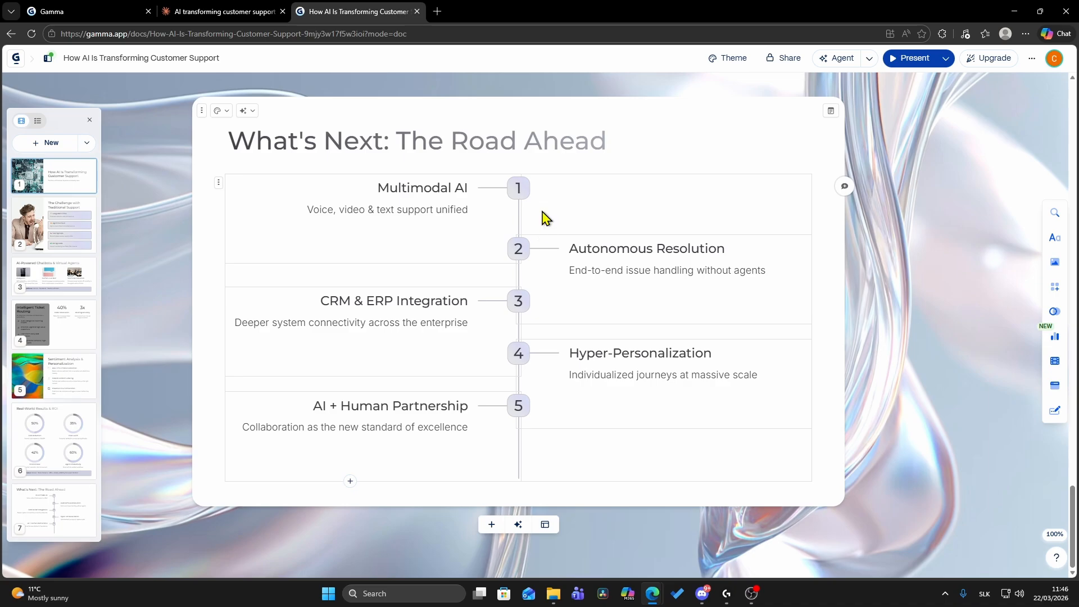
{"action": "scroll", "coordinate": [580, 269], "scroll_direction": "up", "scroll_amount": 20}
{"action": "scroll", "coordinate": [892, 290], "scroll_direction": "up", "scroll_amount": 15}
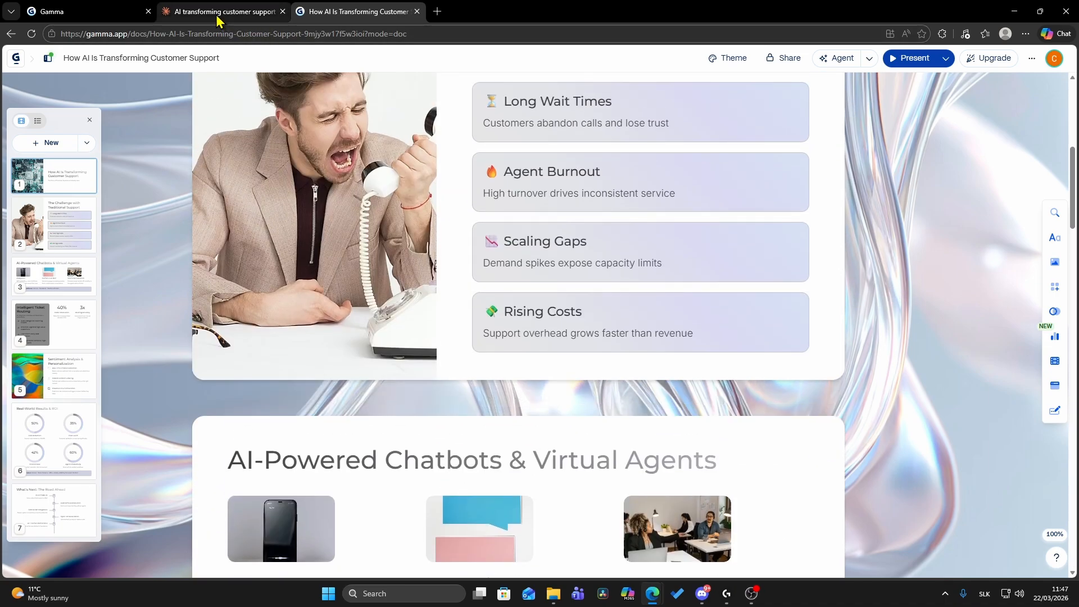
- Return to the Claude chat and request a new slide on AI customer support risks and how businesses can address them, keeping the same design and formatting
{"action": "left_click", "coordinate": [217, 17]}
{"action": "left_click", "coordinate": [570, 351]}
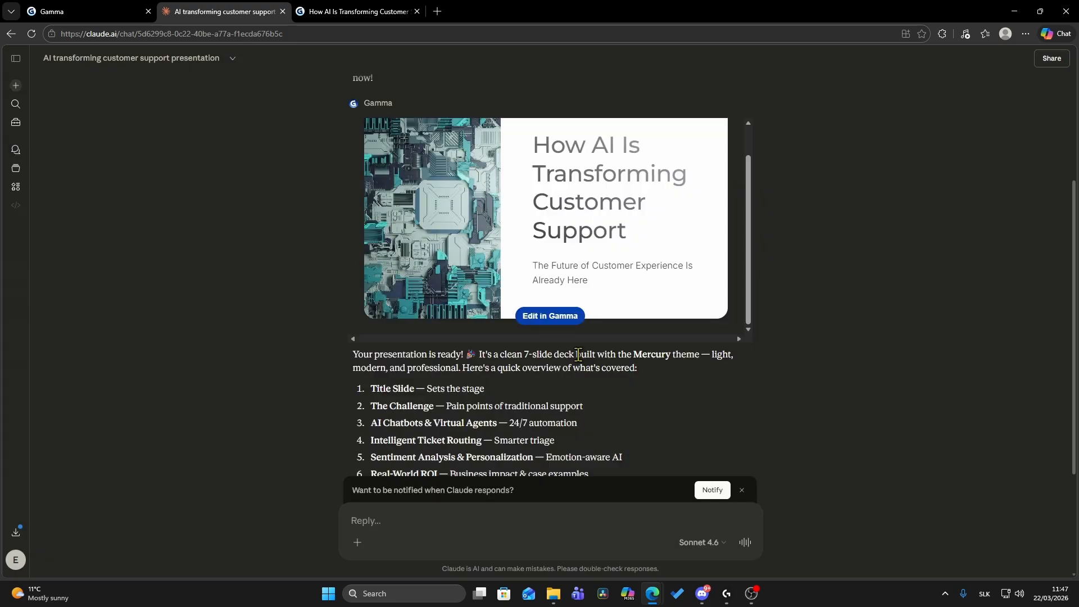
{"action": "scroll", "coordinate": [581, 353], "scroll_direction": "down", "scroll_amount": 3}
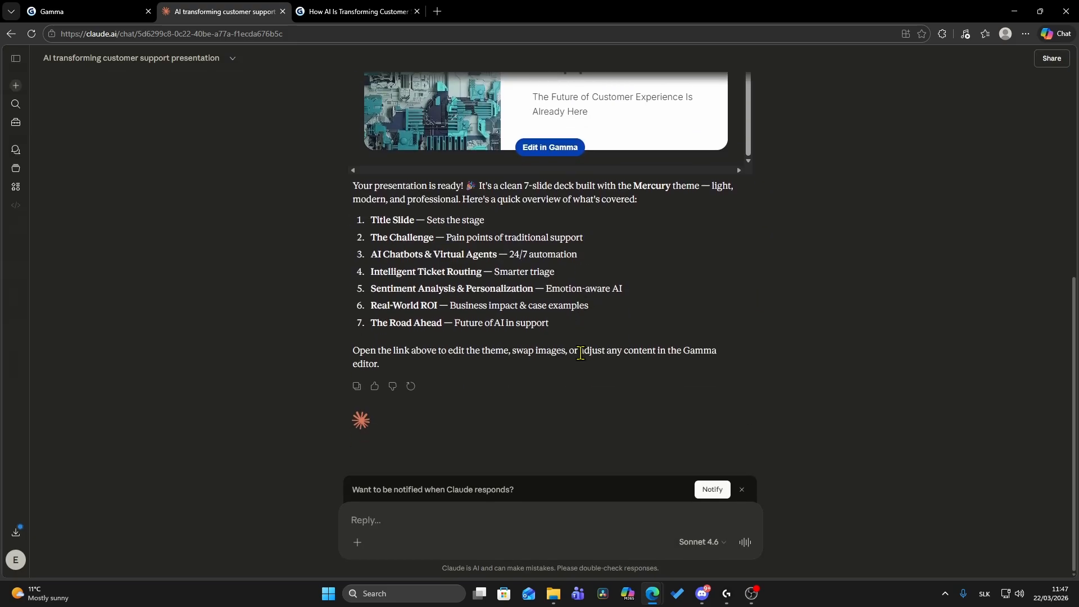
{"action": "left_click", "coordinate": [383, 518]}
{"action": "type", "text": "Add a new slide explaining the potential risks or limitations of AI in customer support and how businesses can address them. Keep the same design and formatting as the rest of the presentation."}
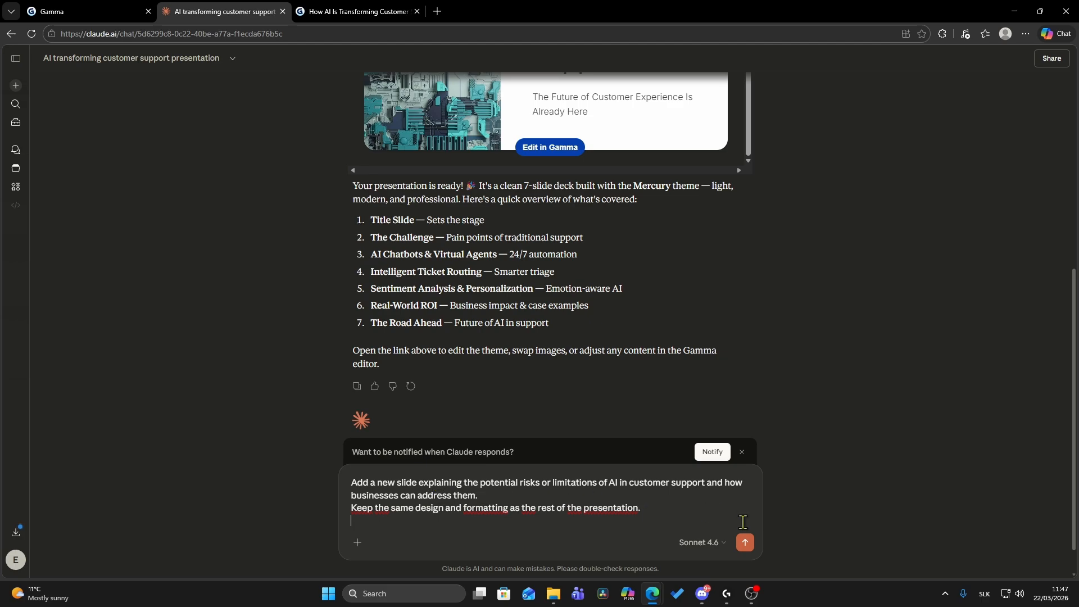
{"action": "left_click", "coordinate": [745, 543]}
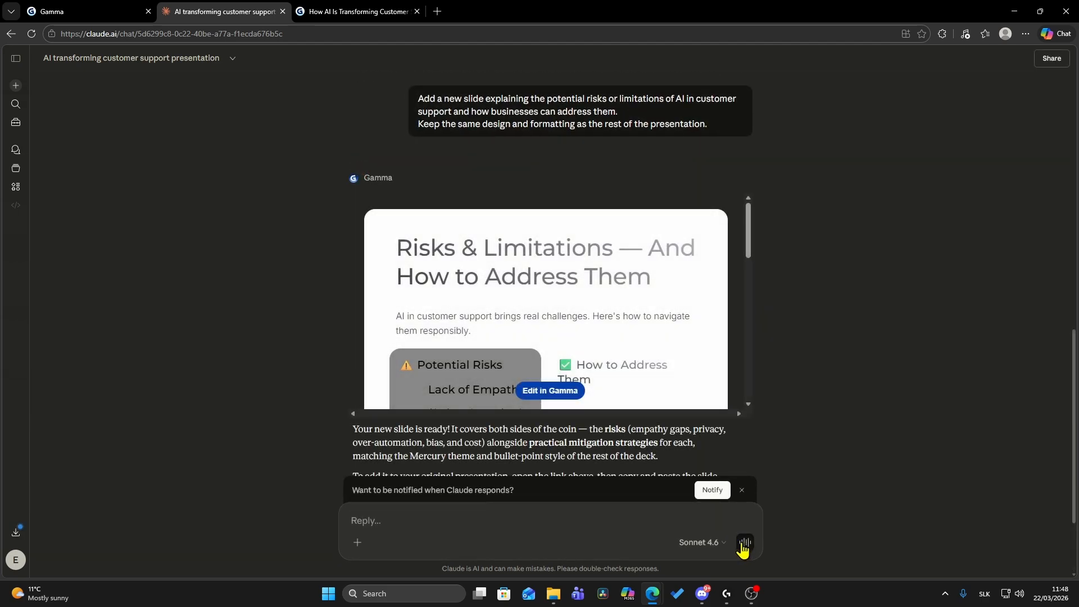
- Open the generated Risks & Limitations slide in the Gamma editor through its external link
{"action": "left_click", "coordinate": [549, 281]}
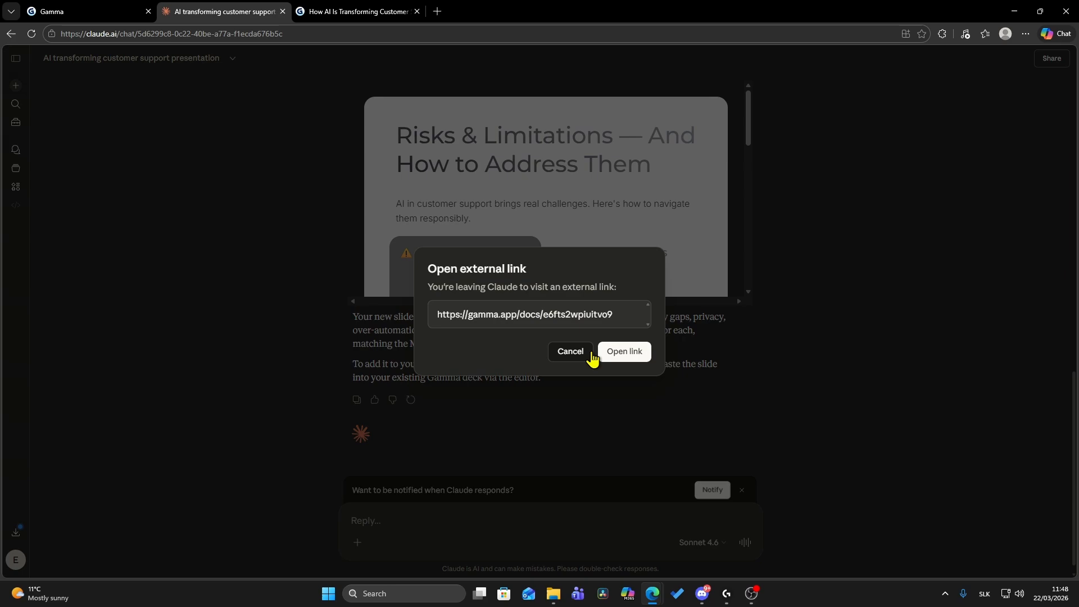
{"action": "left_click", "coordinate": [625, 357]}
{"action": "scroll", "coordinate": [731, 239], "scroll_direction": "up", "scroll_amount": 2}
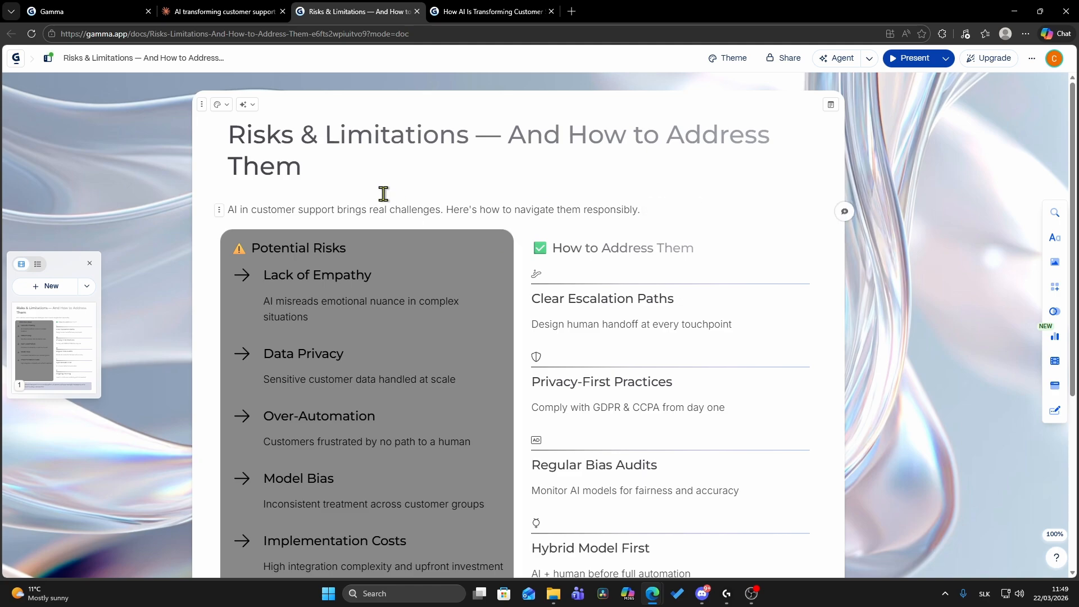
- Copy the Risks & Limitations card into the "How AI Is Transforming Customer Support" presentation and open that deck
{"action": "right_click", "coordinate": [61, 355]}
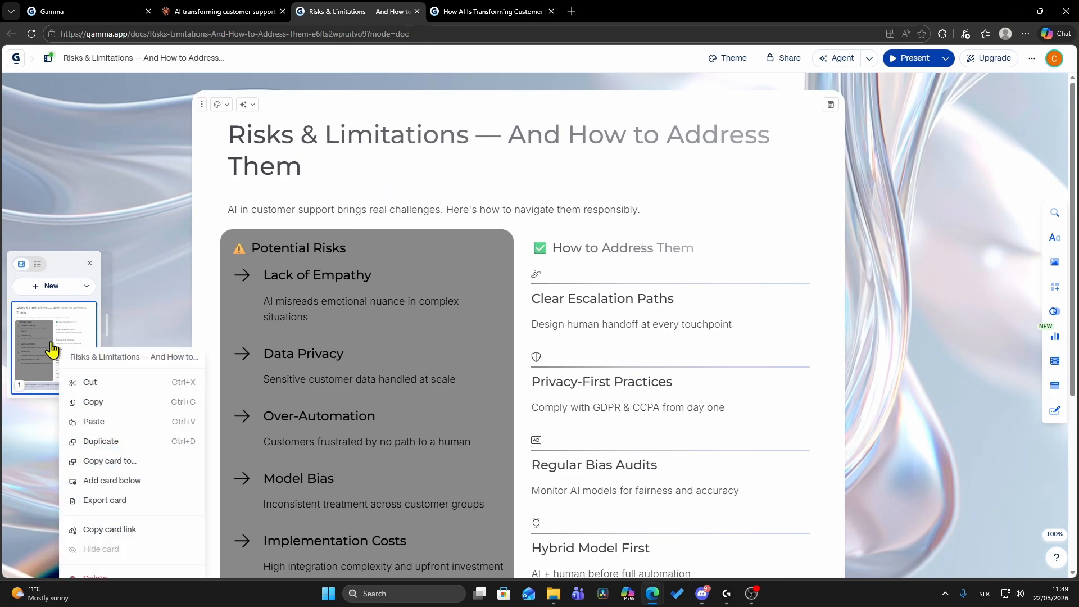
{"action": "left_click", "coordinate": [110, 461]}
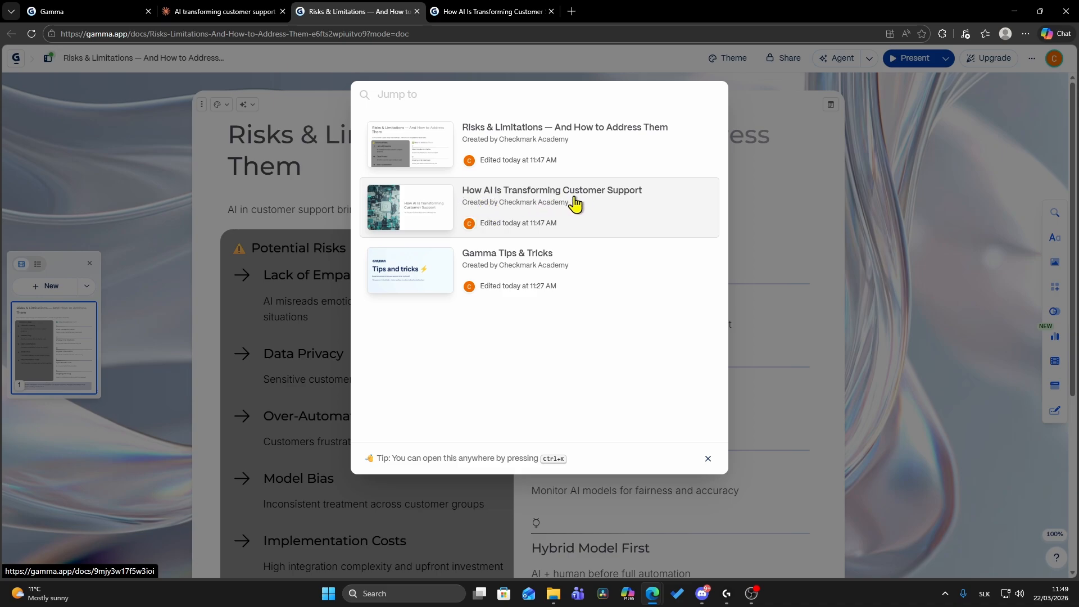
{"action": "left_click", "coordinate": [429, 212]}
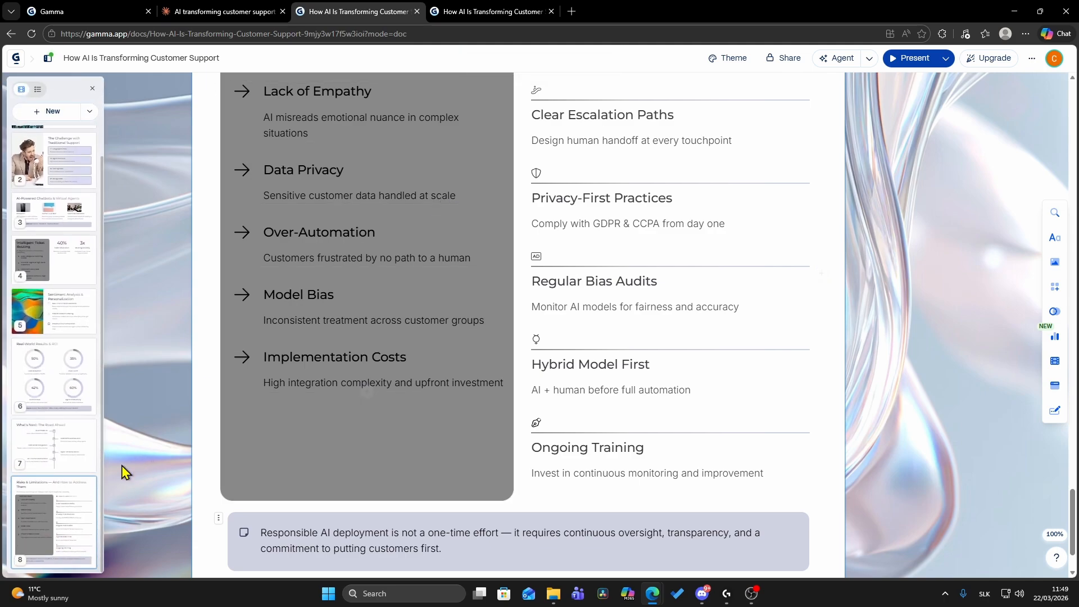
- Review the copied Risks & Limitations card and the rest of the deck back to the title card for a consistent design
{"action": "scroll", "coordinate": [815, 435], "scroll_direction": "up", "scroll_amount": 6}
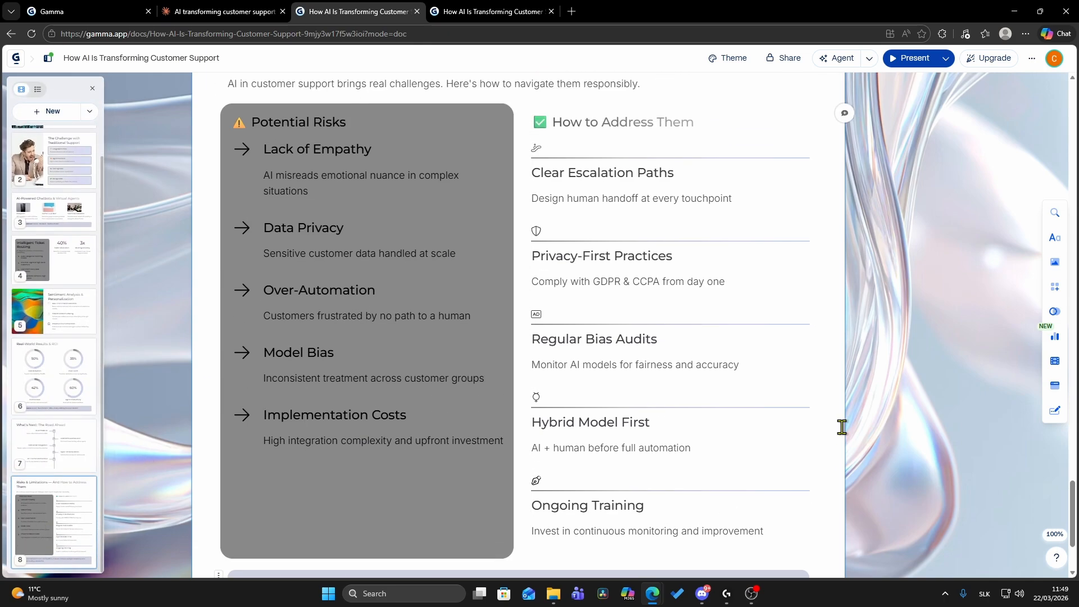
{"action": "scroll", "coordinate": [903, 388], "scroll_direction": "up", "scroll_amount": 2}
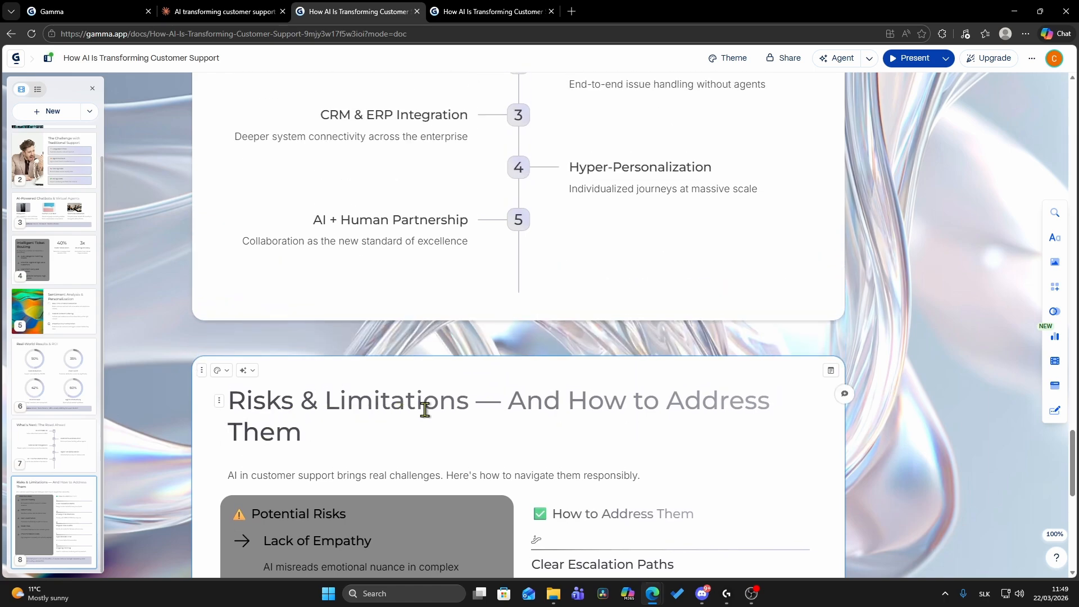
{"action": "scroll", "coordinate": [560, 410], "scroll_direction": "down", "scroll_amount": 6}
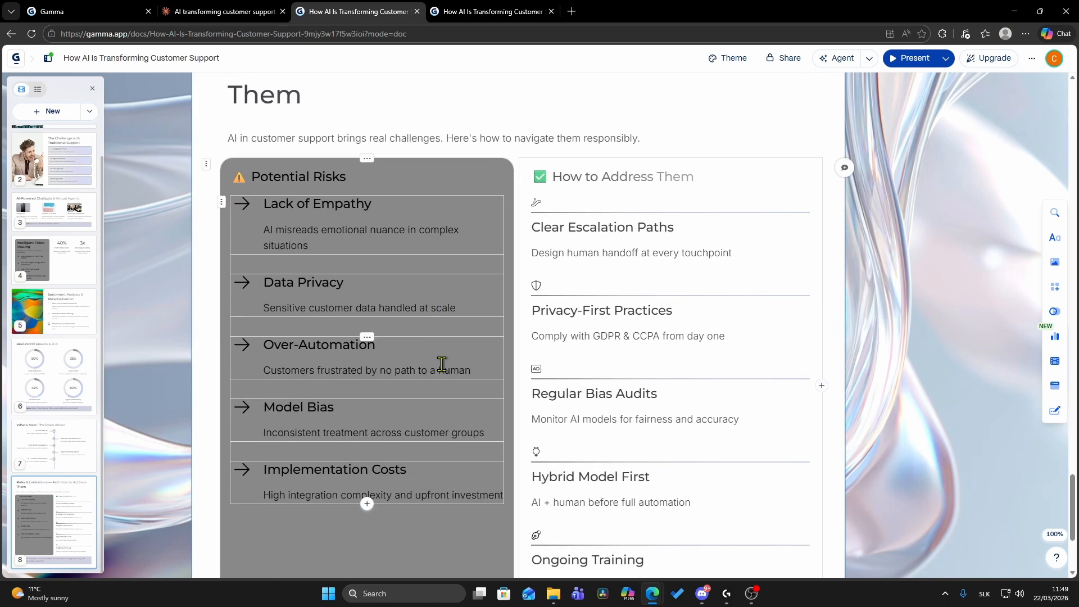
{"action": "scroll", "coordinate": [442, 371], "scroll_direction": "down", "scroll_amount": 4}
{"action": "scroll", "coordinate": [508, 405], "scroll_direction": "up", "scroll_amount": 13}
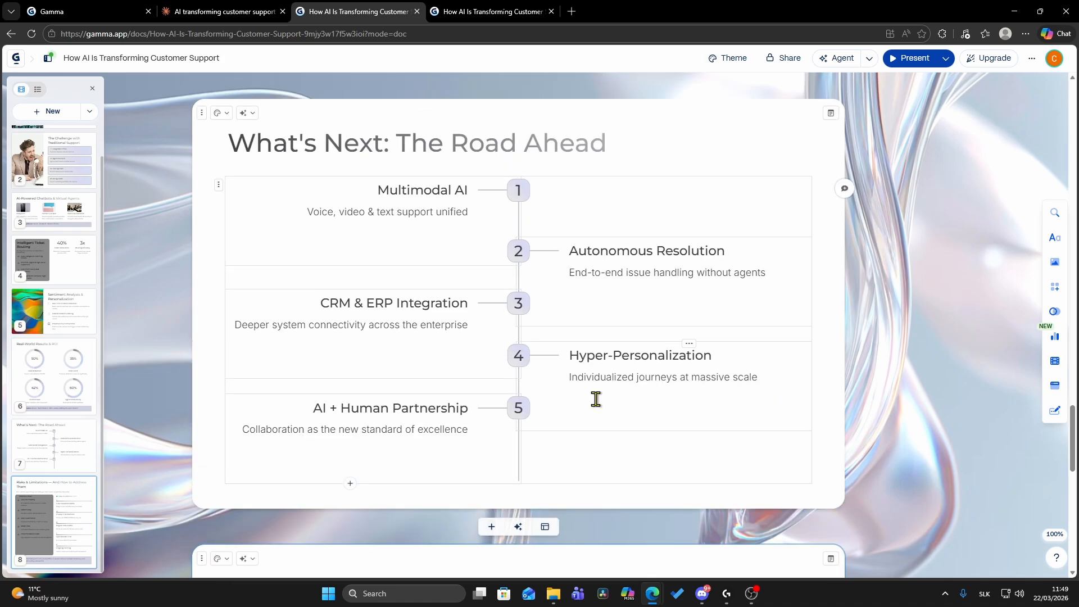
{"action": "scroll", "coordinate": [652, 419], "scroll_direction": "up", "scroll_amount": 15}
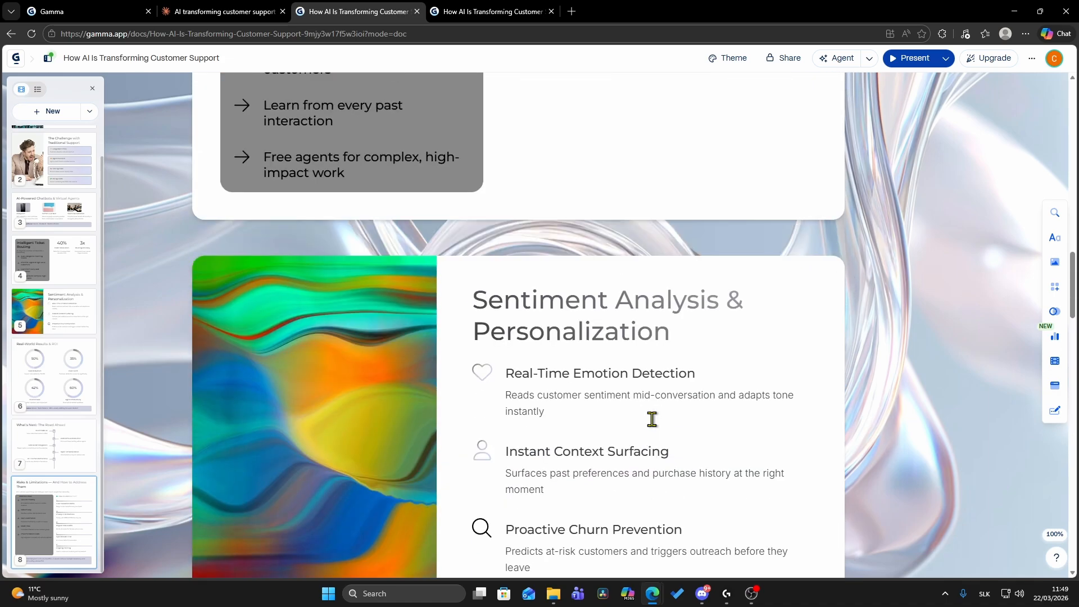
{"action": "scroll", "coordinate": [652, 419], "scroll_direction": "up", "scroll_amount": 7}
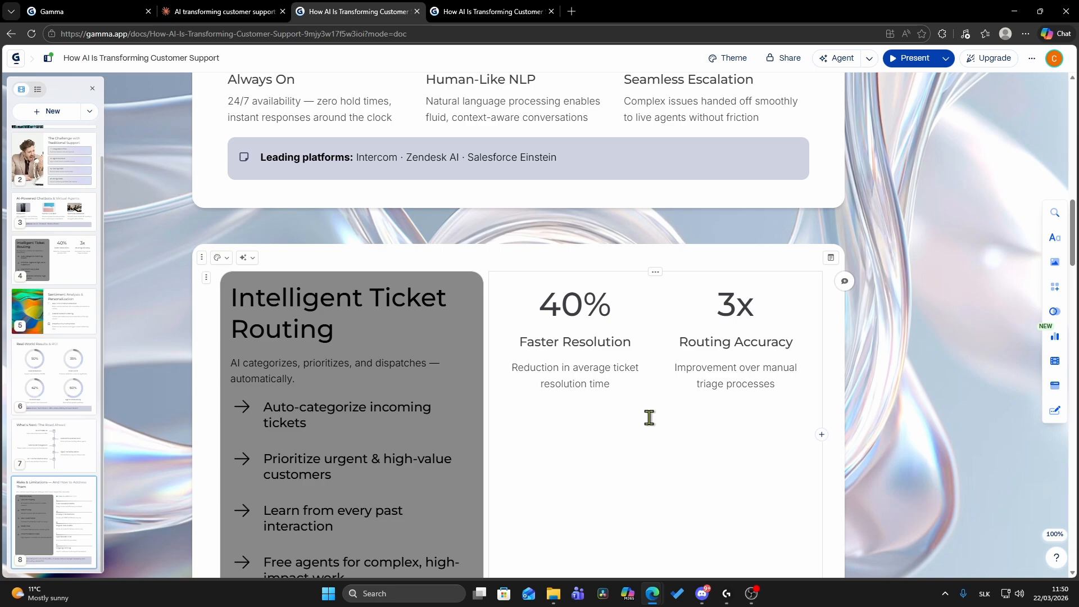
{"action": "scroll", "coordinate": [649, 417], "scroll_direction": "up", "scroll_amount": 14}
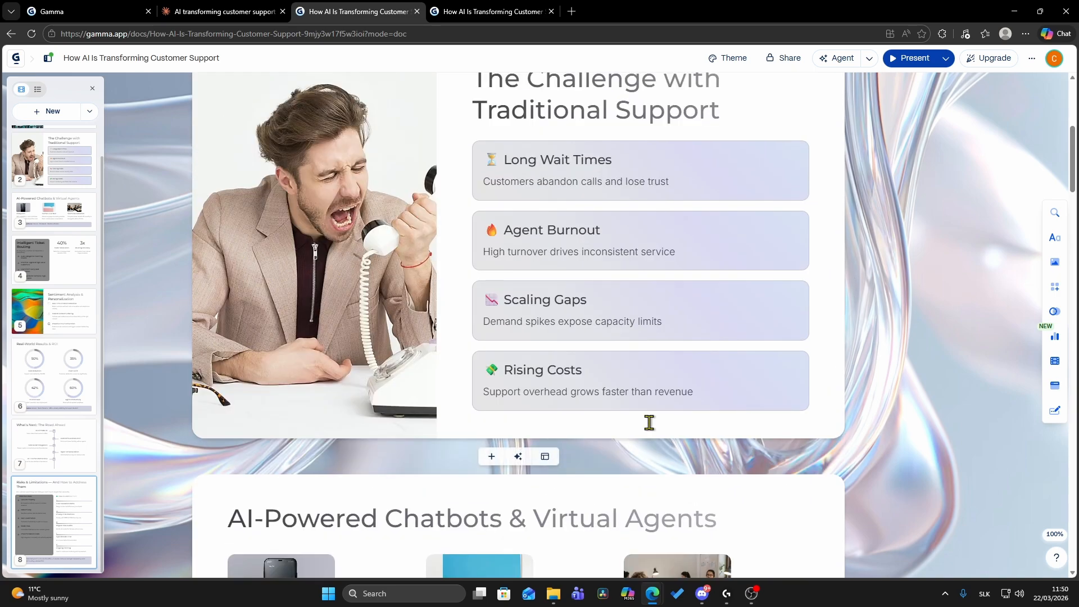
{"action": "scroll", "coordinate": [650, 423], "scroll_direction": "up", "scroll_amount": 3}
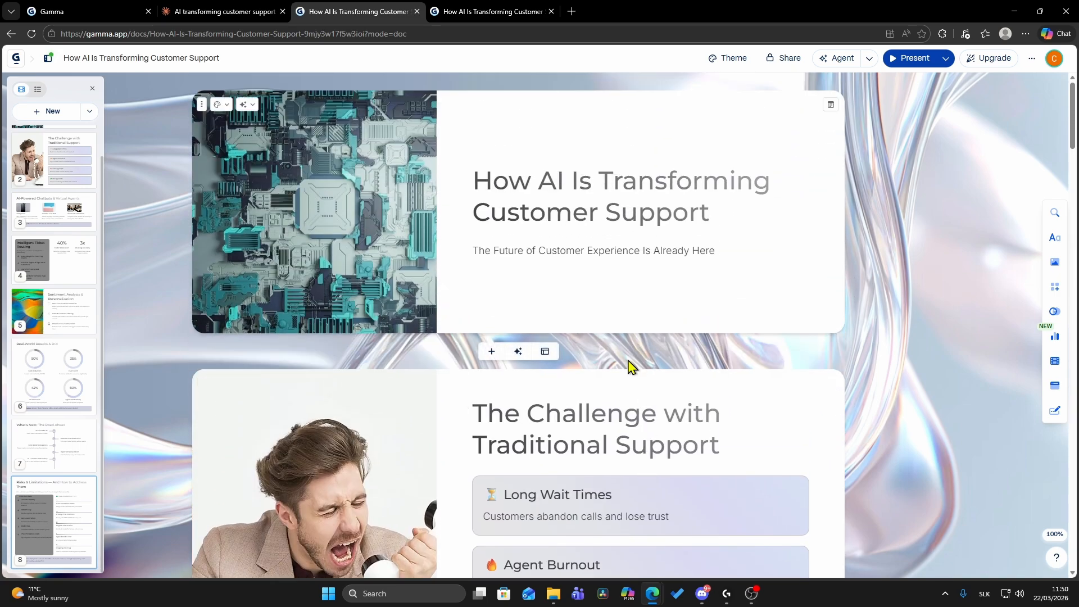